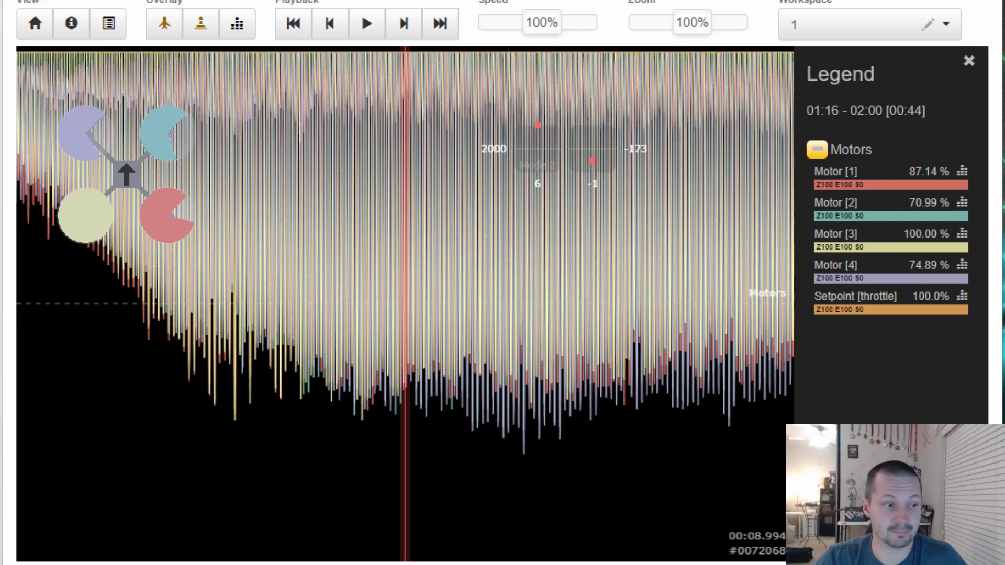
Load the All axes Roll 100% workspace, switch to workspace 9 Debug, 100%, and inspect the four motors' RPM traces across the full-throttle section
key("1")
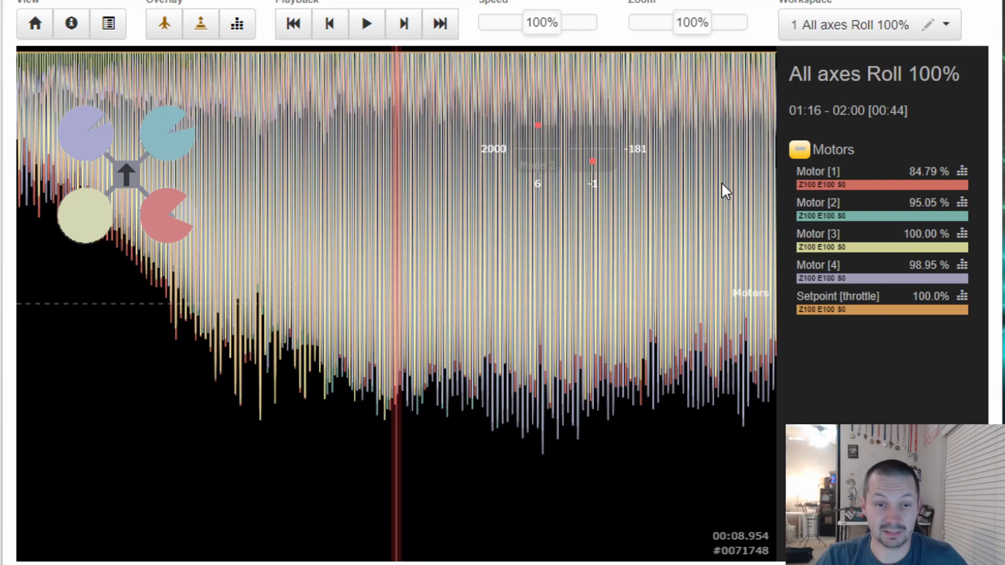
left_click(817, 38)
left_click(821, 260)
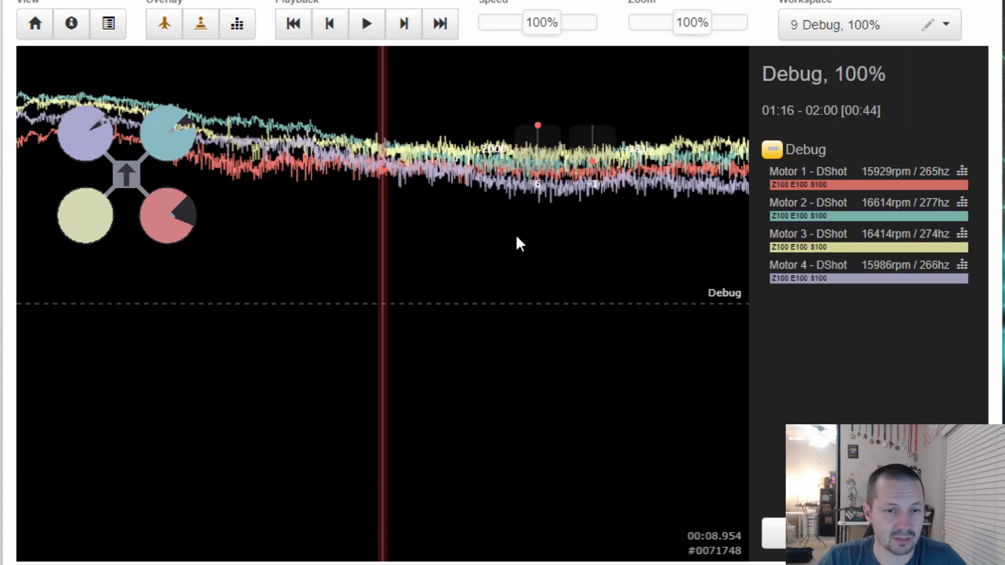
mouse_move(551, 236)
left_mouse_down()
mouse_move(463, 226)
mouse_move(440, 207)
mouse_move(447, 233)
mouse_move(401, 204)
left_mouse_up()
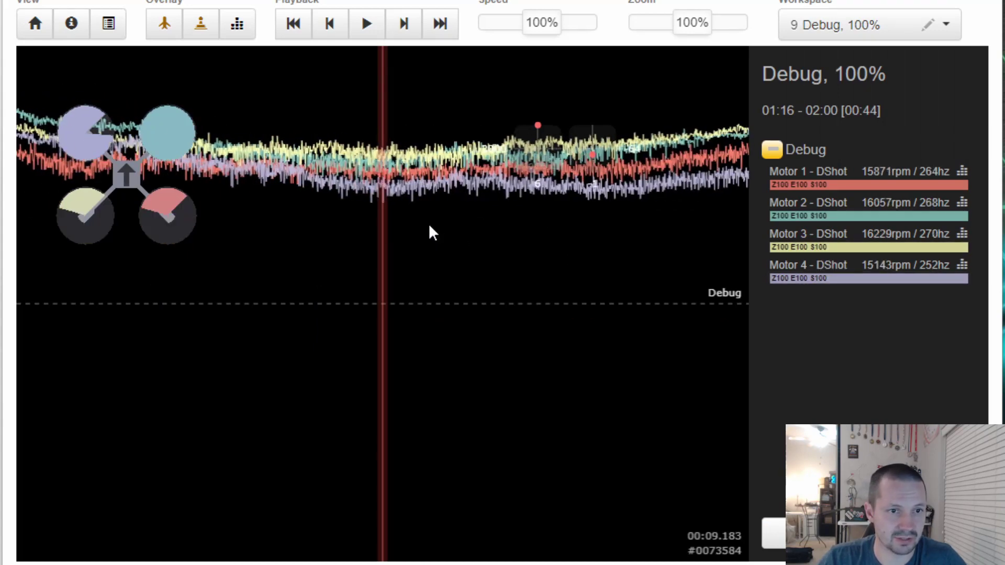
left_click_drag(466, 230, 422, 195)
left_click_drag(502, 212, 442, 222)
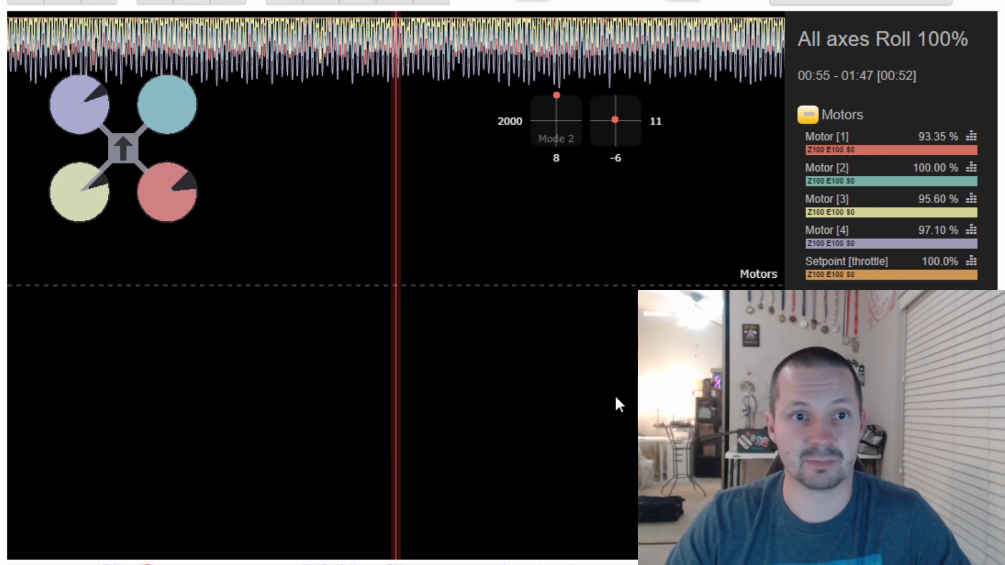
Examine the motor output and throttle traces through the idle and full-throttle sections of the 00:55 - 01:47 log
left_click_drag(775, 395, 419, 404)
left_click_drag(670, 398, 294, 395)
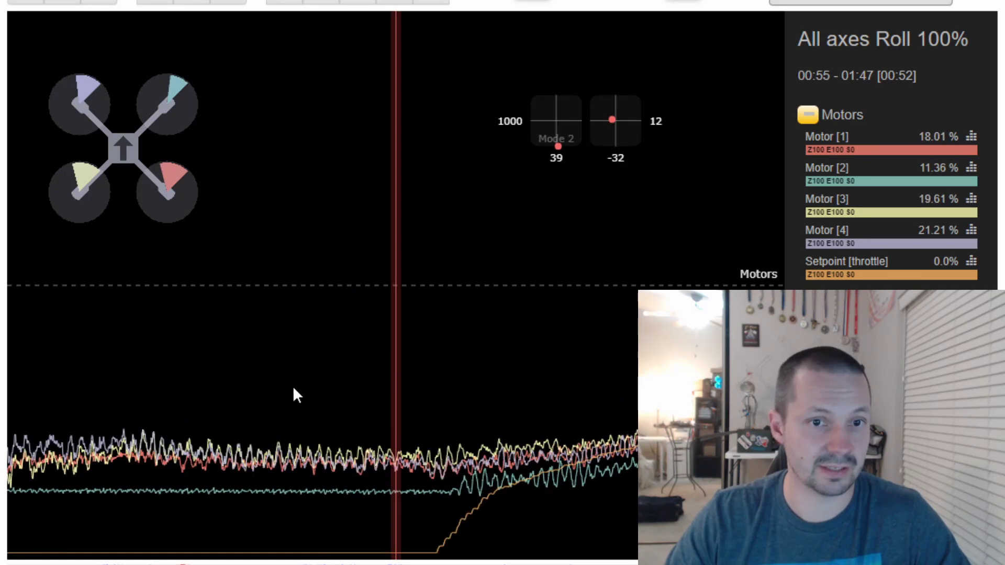
left_click_drag(733, 369, 328, 364)
left_click_drag(657, 369, 349, 367)
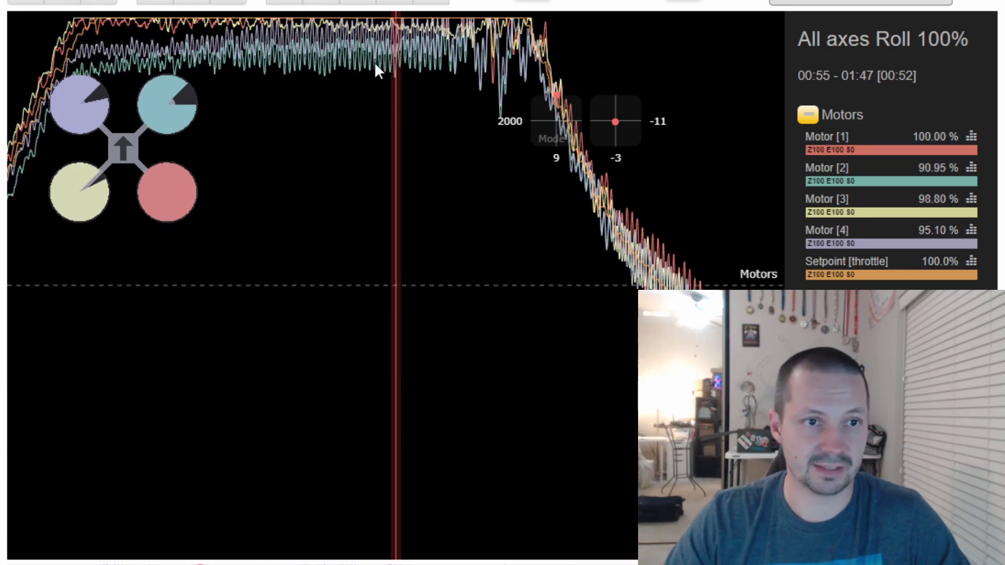
left_click_drag(318, 178, 642, 199)
left_click_drag(298, 246, 676, 262)
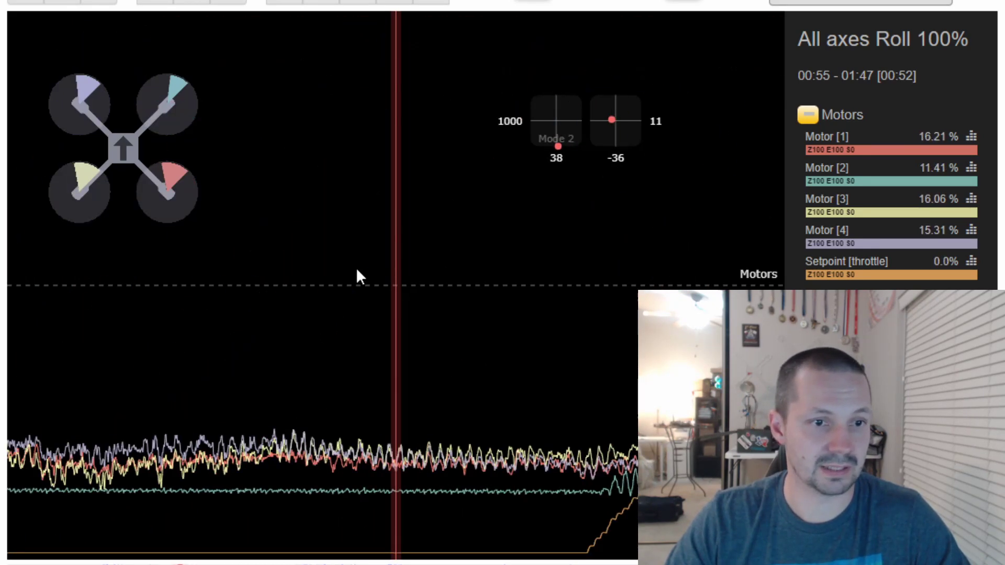
left_click_drag(356, 269, 674, 283)
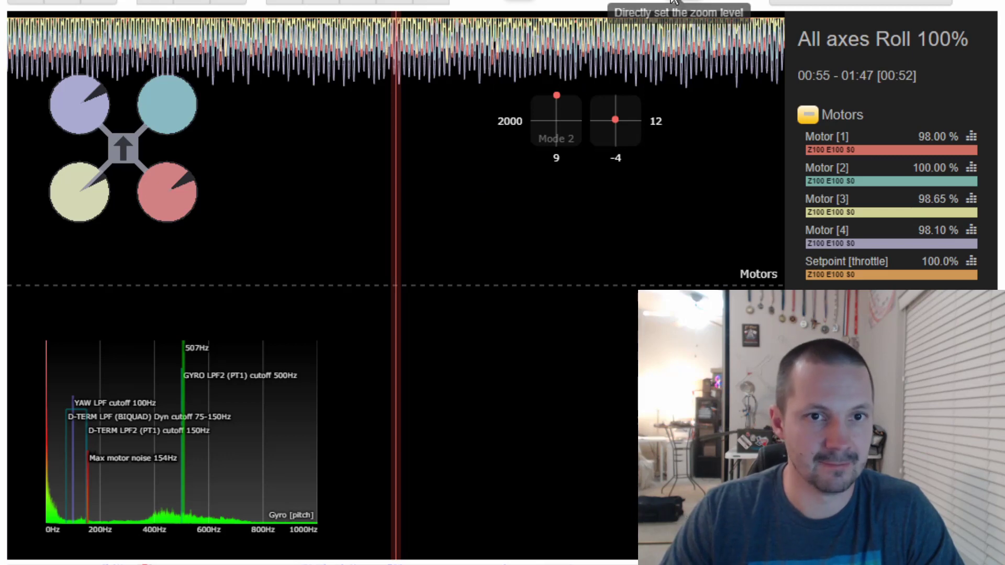
Magnify the motor traces at full throttle and measure the oscillation frequency from a marker placed on one trough to the neighbouring trough
left_click_drag(687, 1, 735, 4)
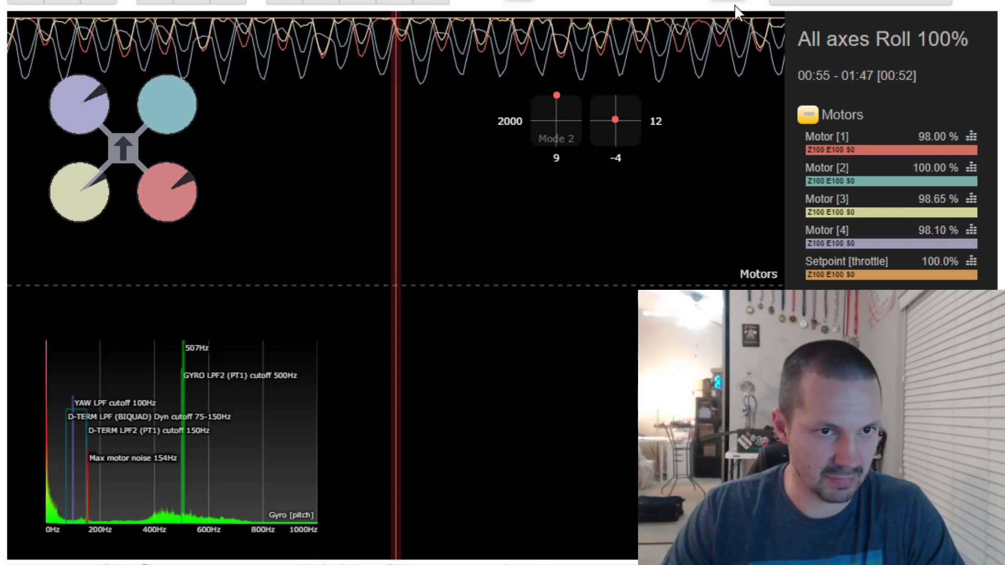
left_click_drag(602, 231, 559, 215)
key("m")
scroll(558, 212, "down", 1)
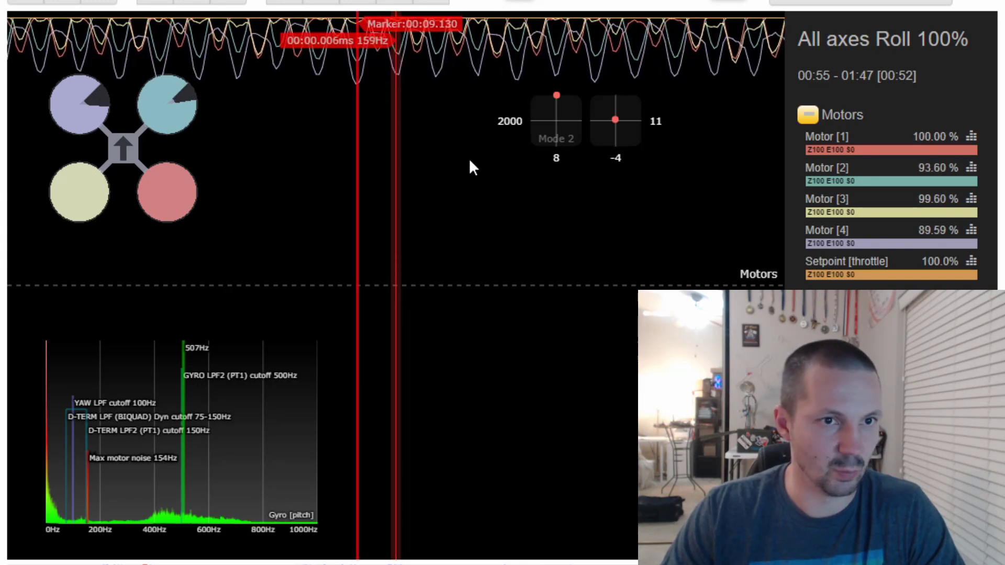
left_click_drag(469, 161, 468, 160)
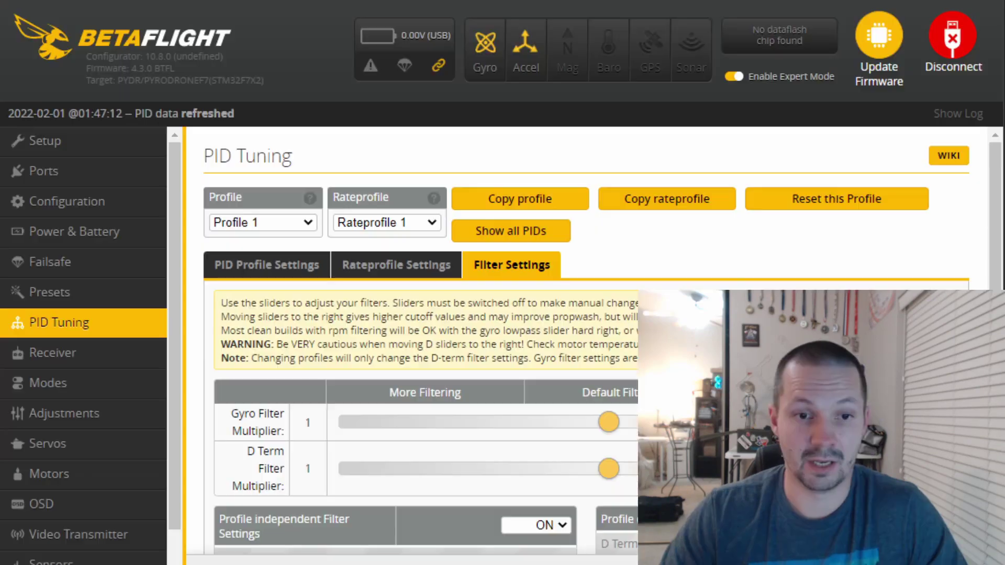
In Betaflight Configurator's filter settings, set the Dynamic Notch Filter to a notch count of 3 and a minimum frequency of 120 Hz
scroll(392, 340, "down", 5)
scroll(393, 340, "down", 1)
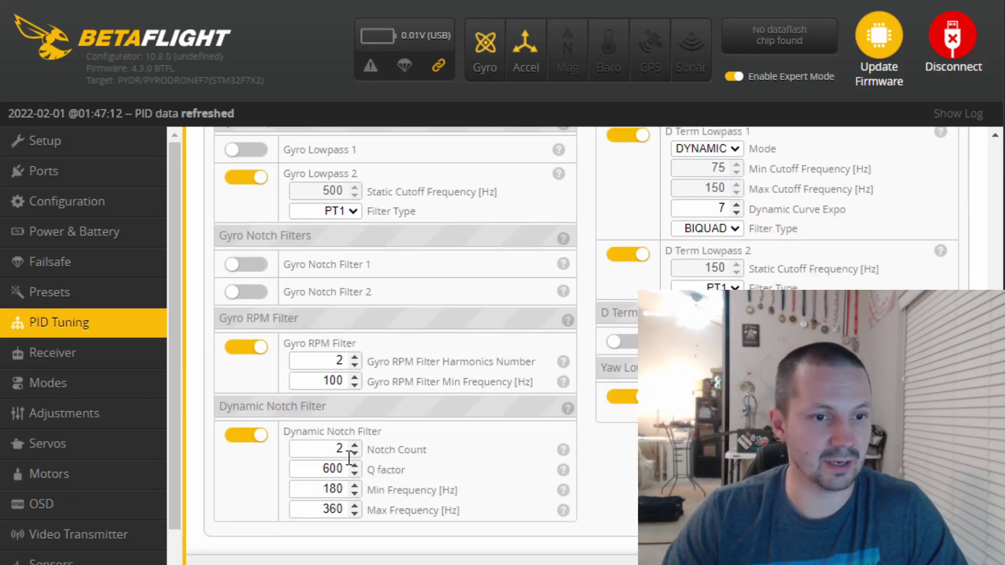
double_click(334, 450)
type("3")
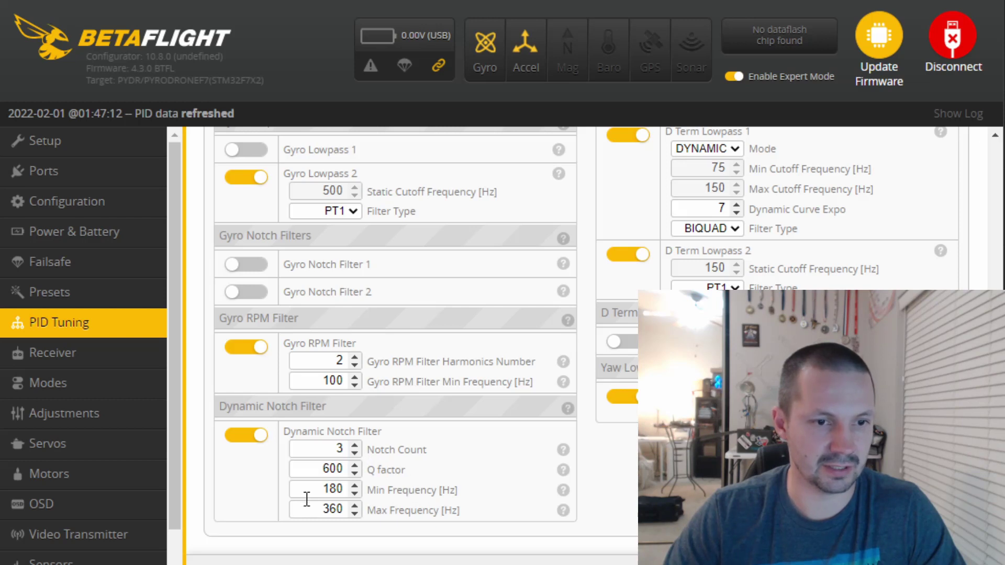
left_click_drag(309, 490, 399, 492)
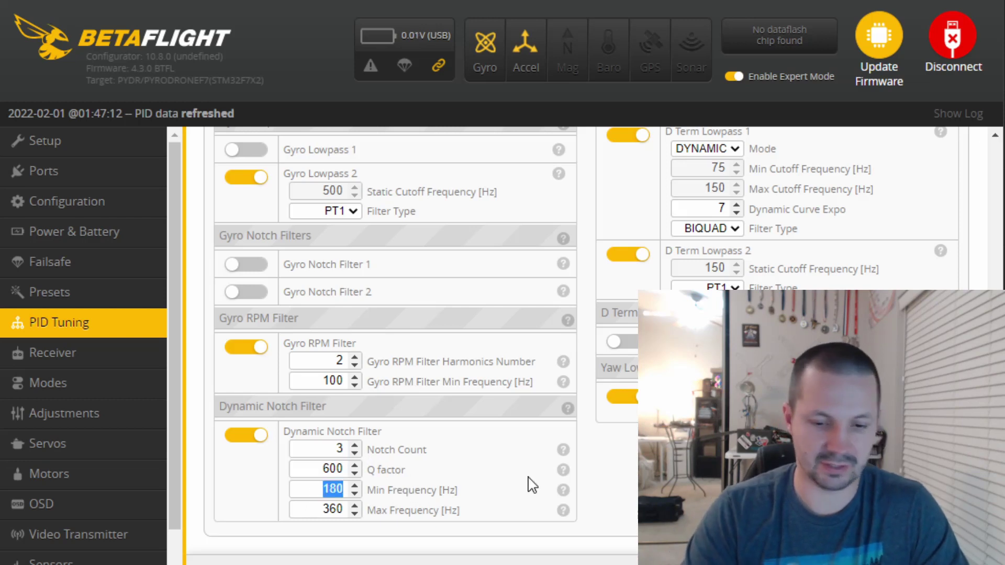
type("120")
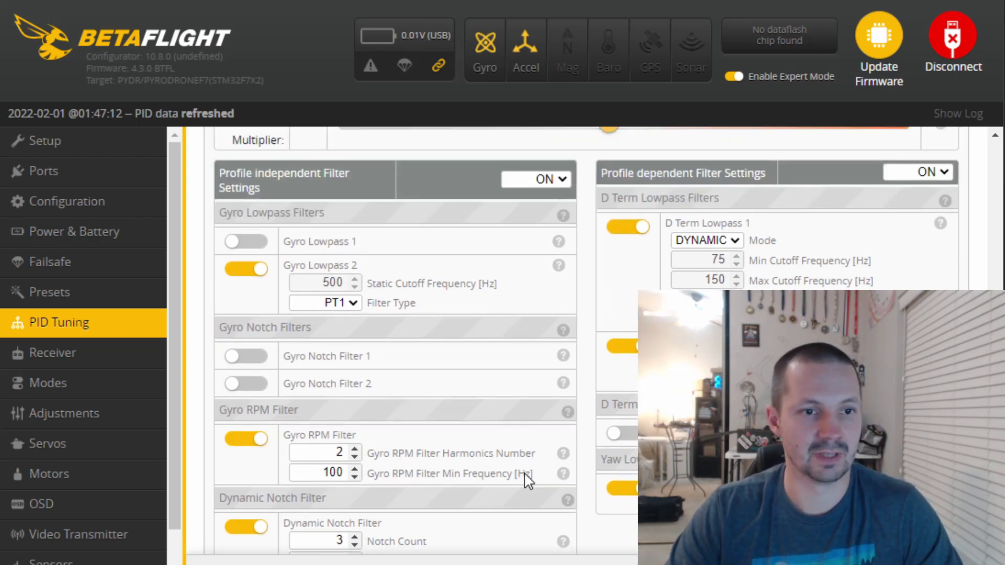
scroll(526, 480, "up", 2)
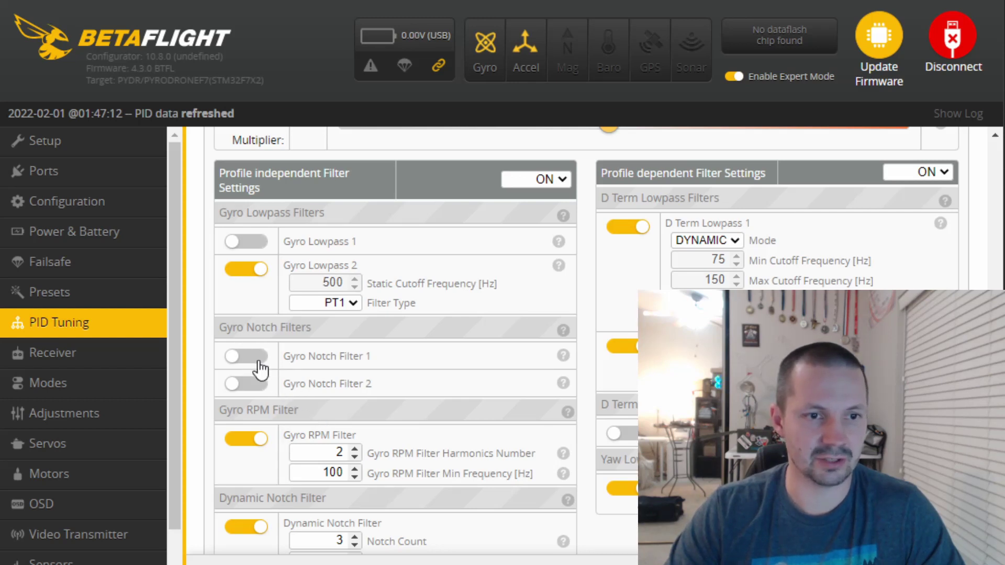
scroll(439, 383, "down", 1)
scroll(438, 383, "down", 2)
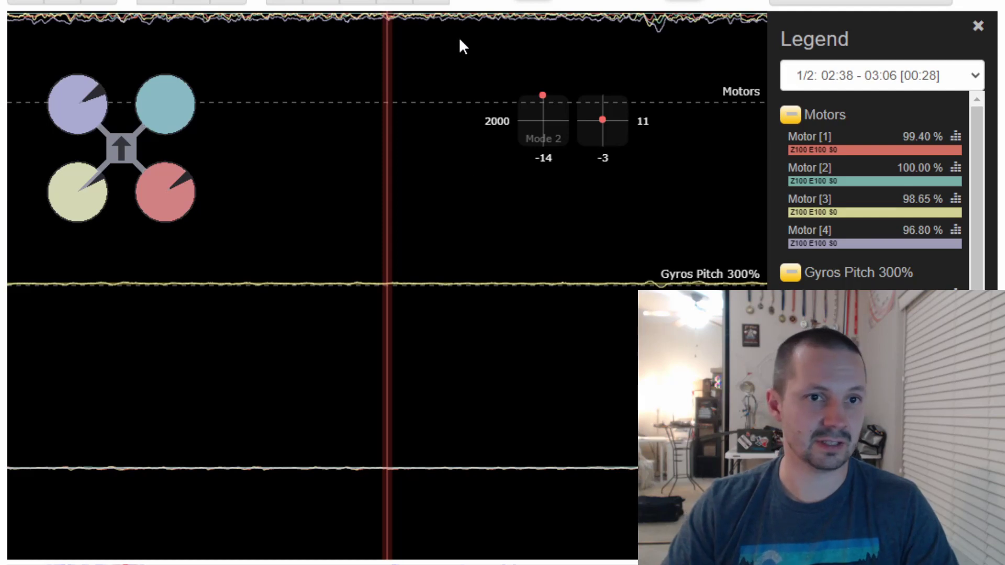
In Blackbox Explorer, advance the 02:38 - 03:06 log to the throttle drop and mark that moment on the RC Command traces
key("space")
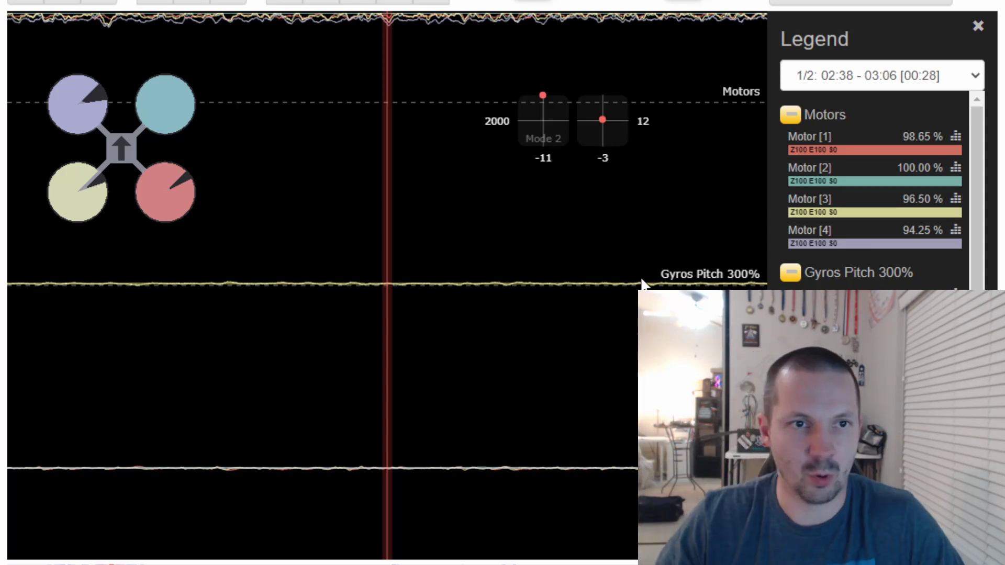
left_click_drag(626, 246, 357, 229)
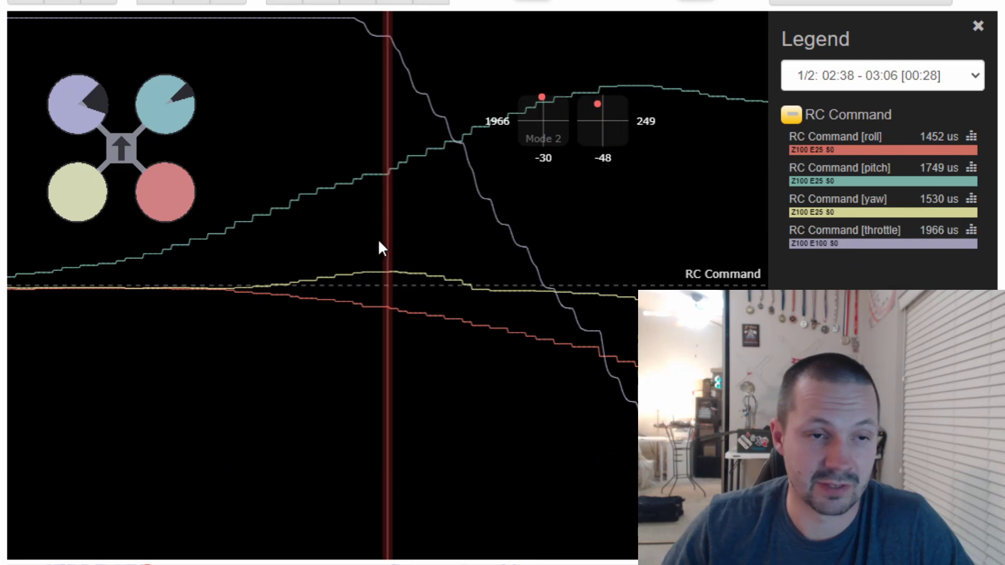
left_click_drag(379, 241, 406, 266)
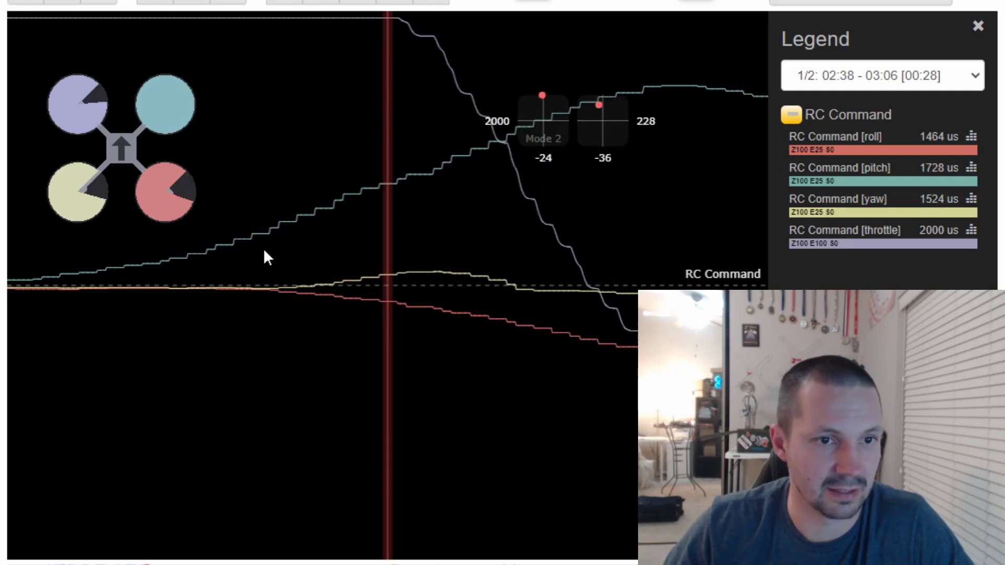
key("m")
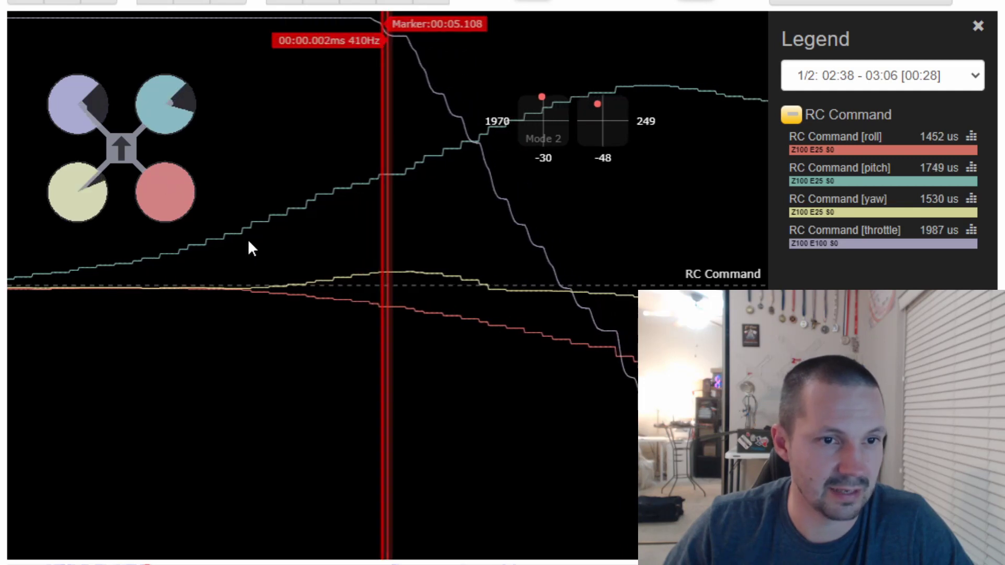